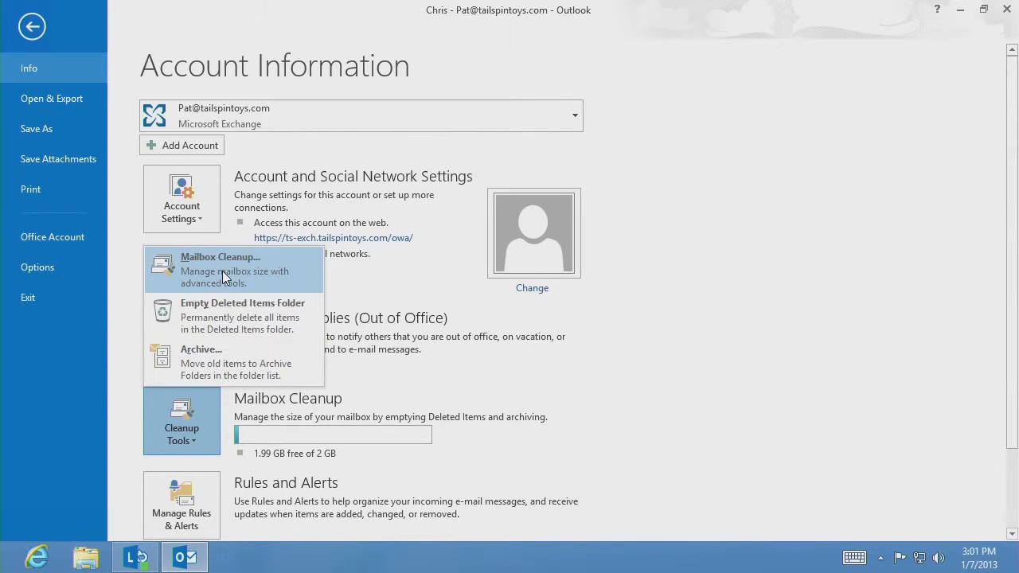
Open Mailbox Cleanup and examine the mailbox's local folder sizes
left_click(223, 271)
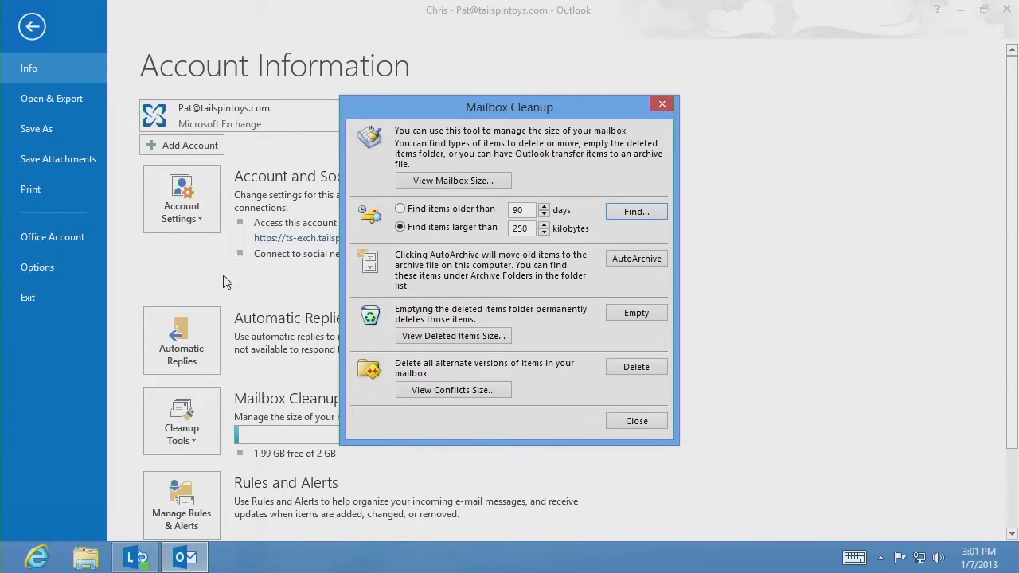
left_click(434, 184)
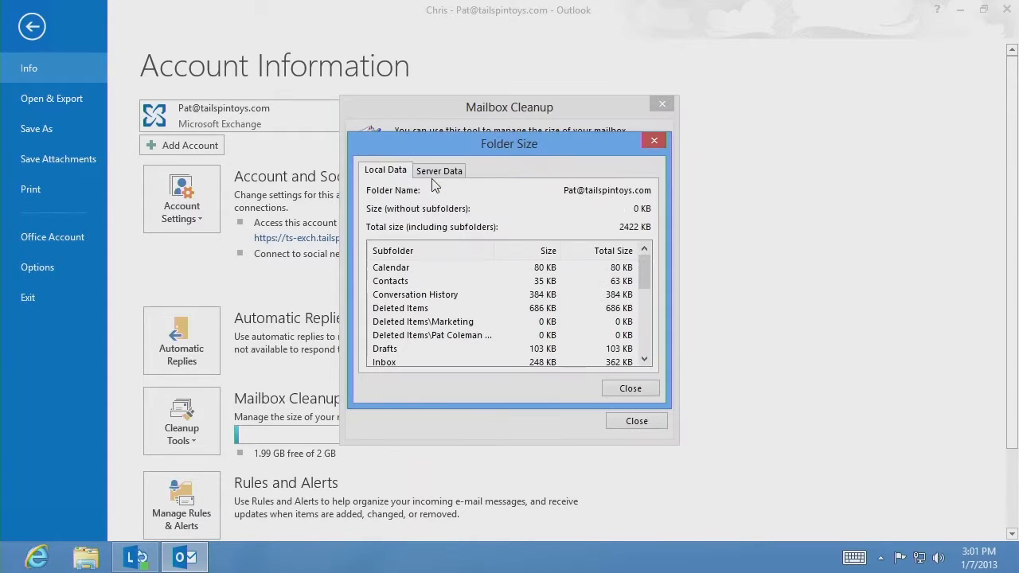
left_click_drag(645, 280, 648, 318)
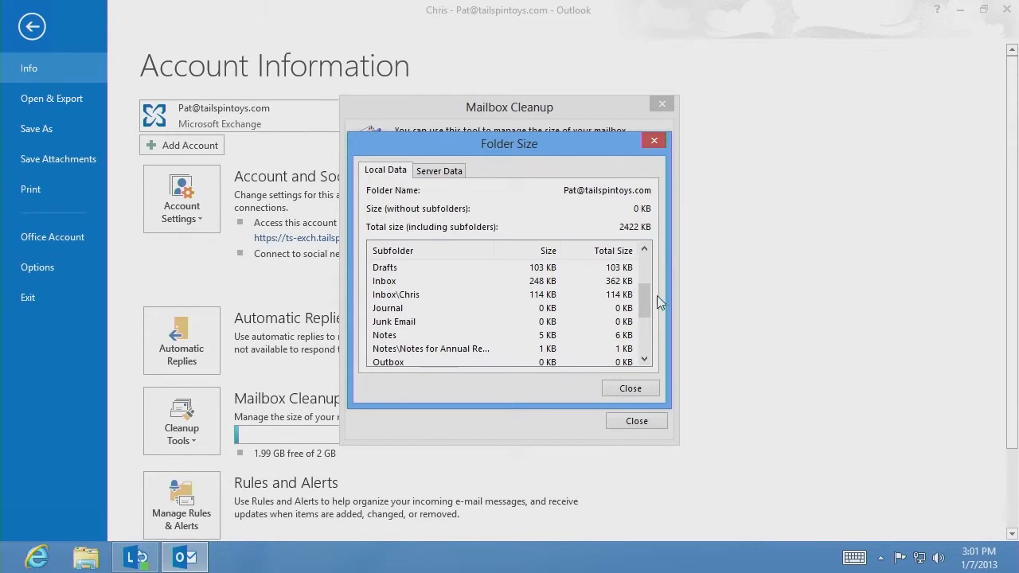
left_click_drag(648, 300, 650, 279)
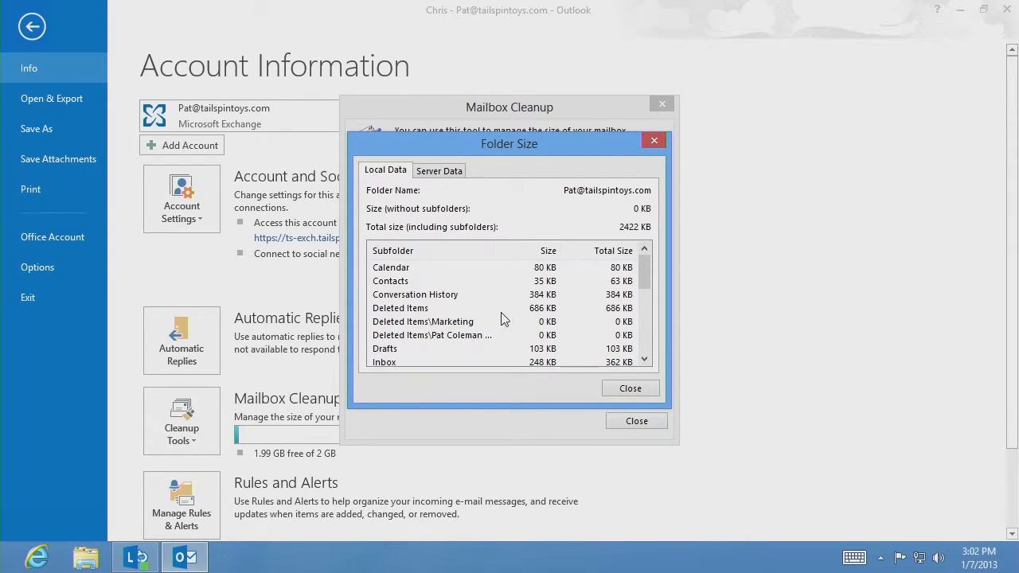
left_click(631, 390)
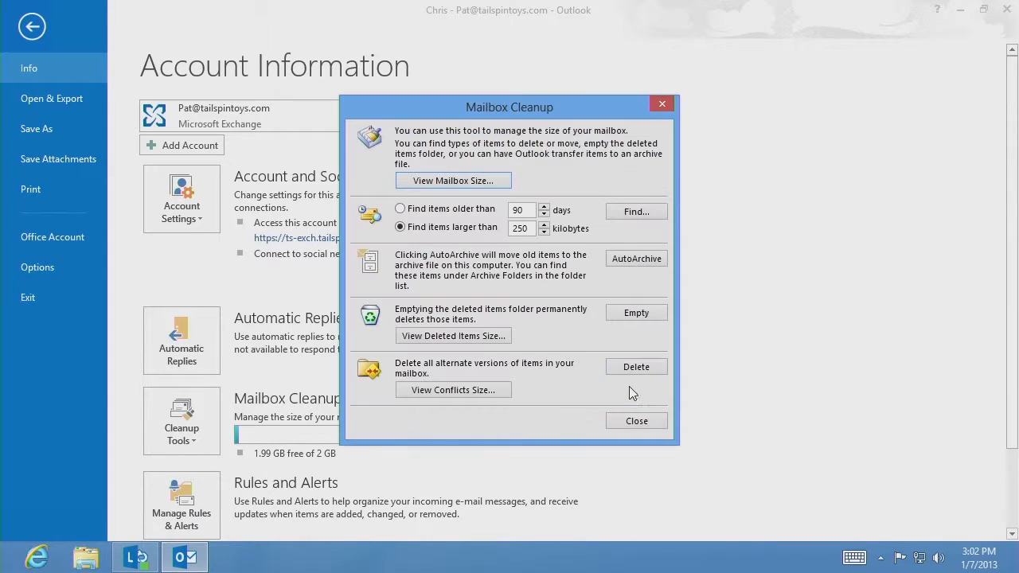
Search the mailbox for items older than 10 days
left_click(422, 210)
left_click(426, 230)
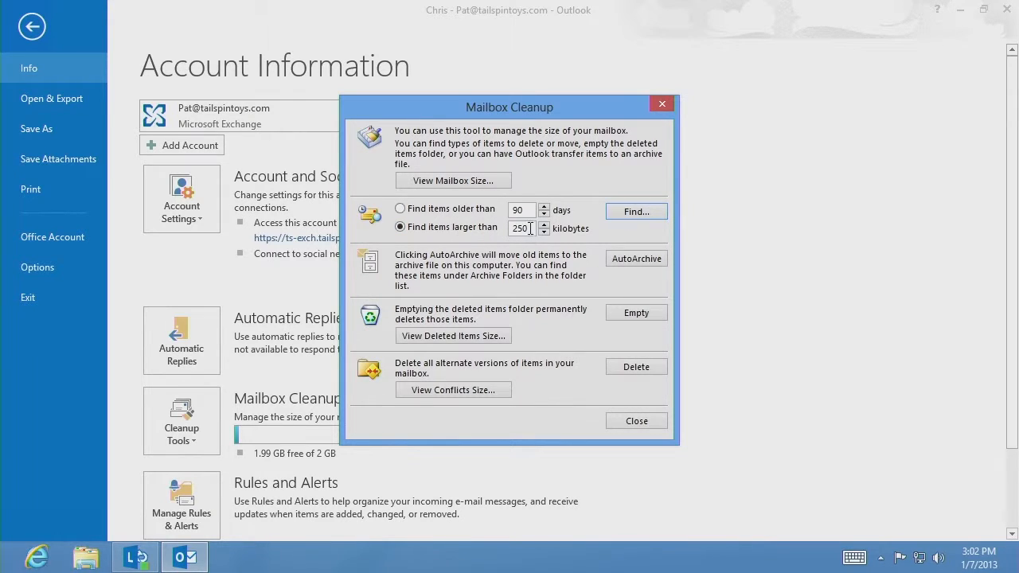
left_click(400, 209)
left_click_drag(528, 210, 508, 208)
type("10")
left_click(637, 212)
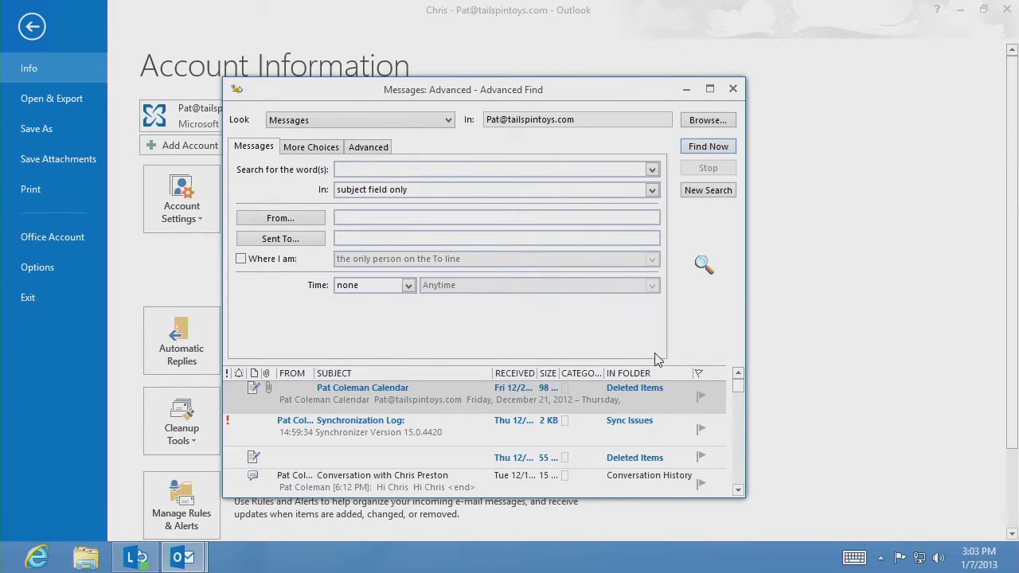
left_click(449, 120)
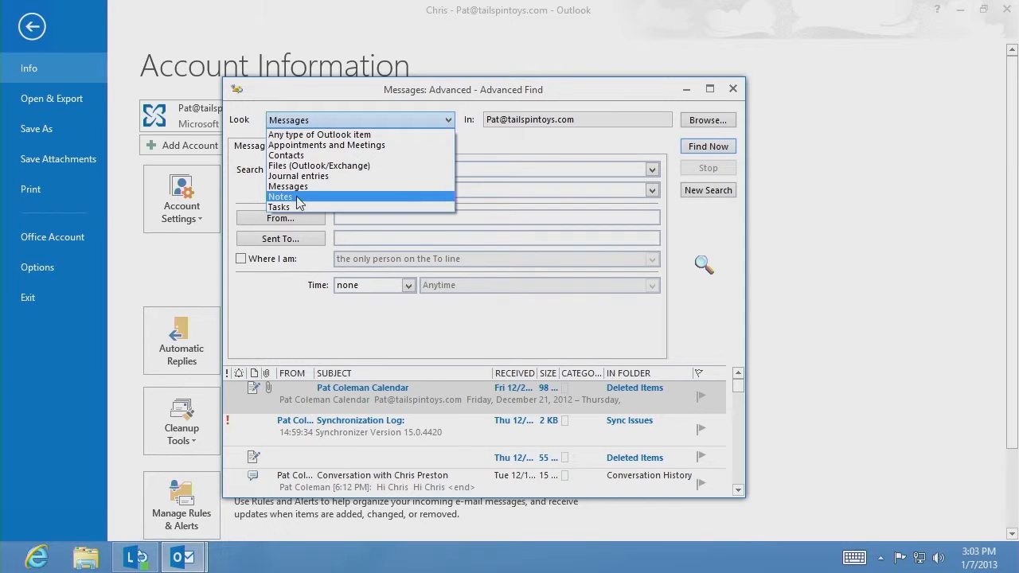
left_click(493, 137)
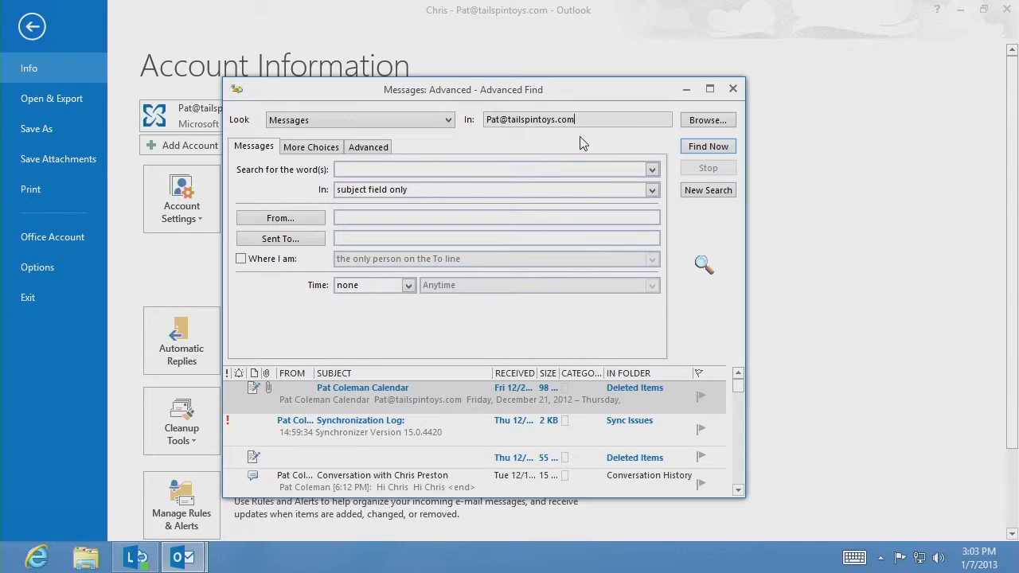
left_click(312, 149)
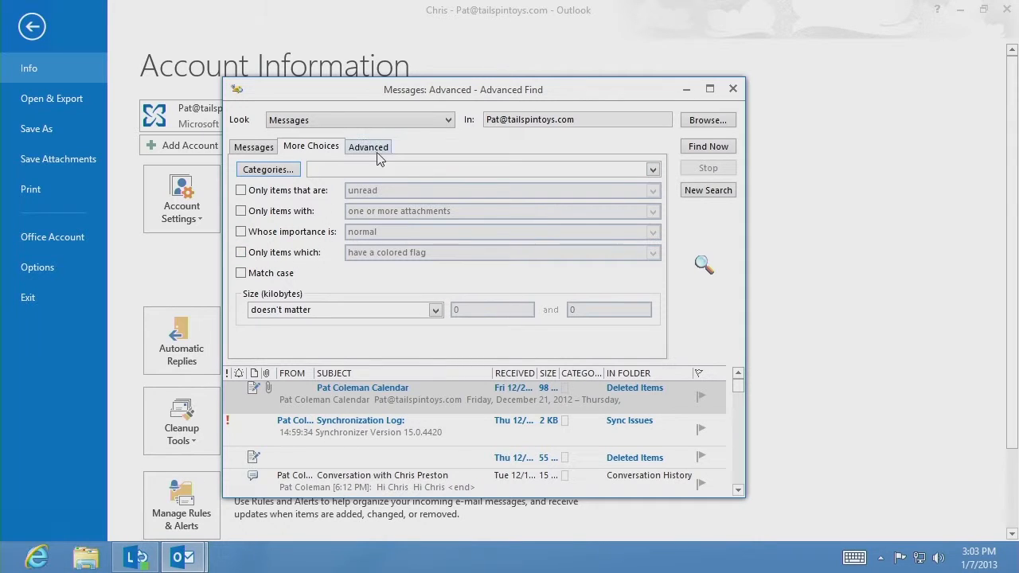
left_click(253, 149)
Search the mailbox for messages from a sender by first name, and close Advanced Find
left_click(348, 222)
type("Pa")
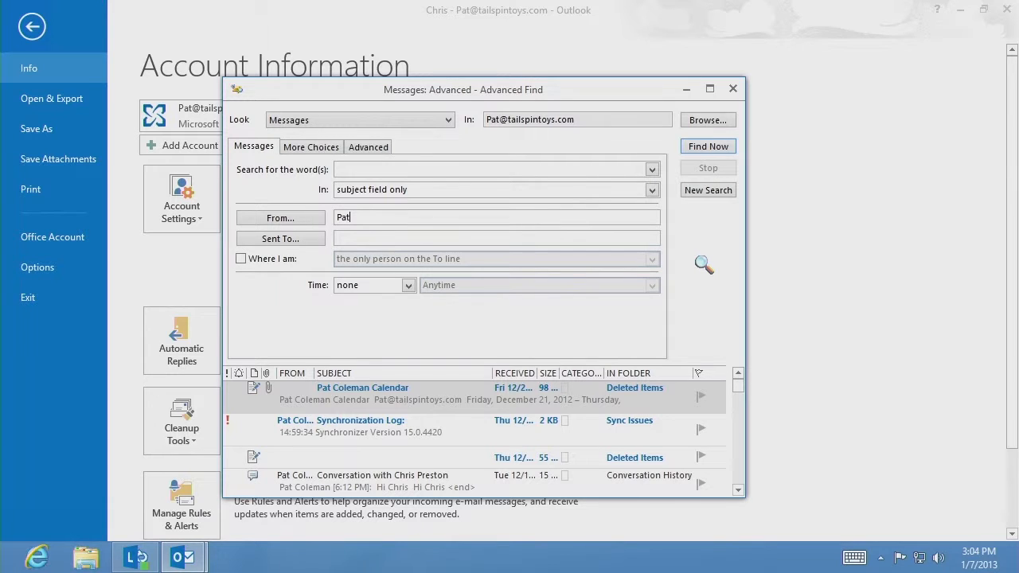
type("t")
key("Return")
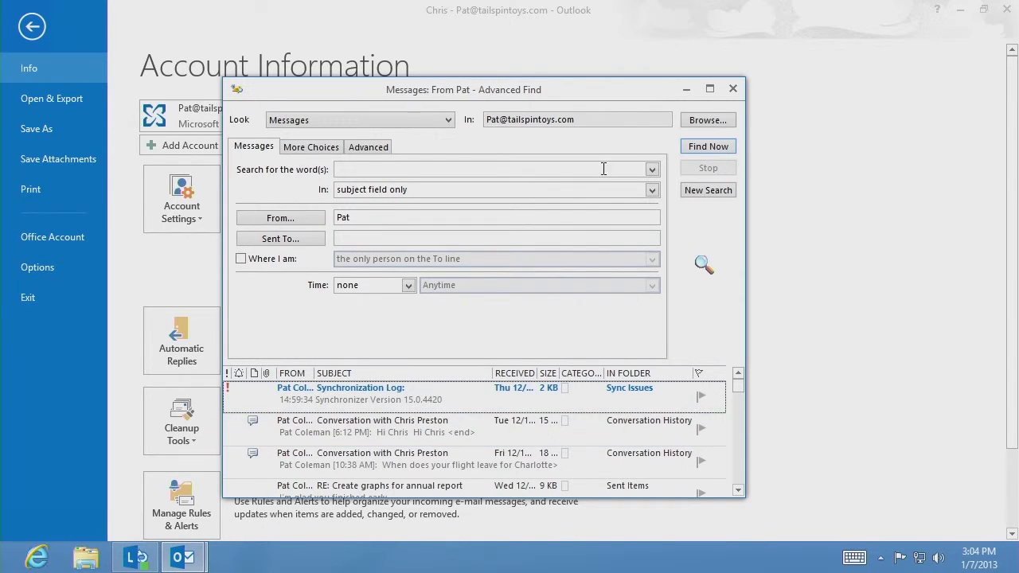
left_click(733, 90)
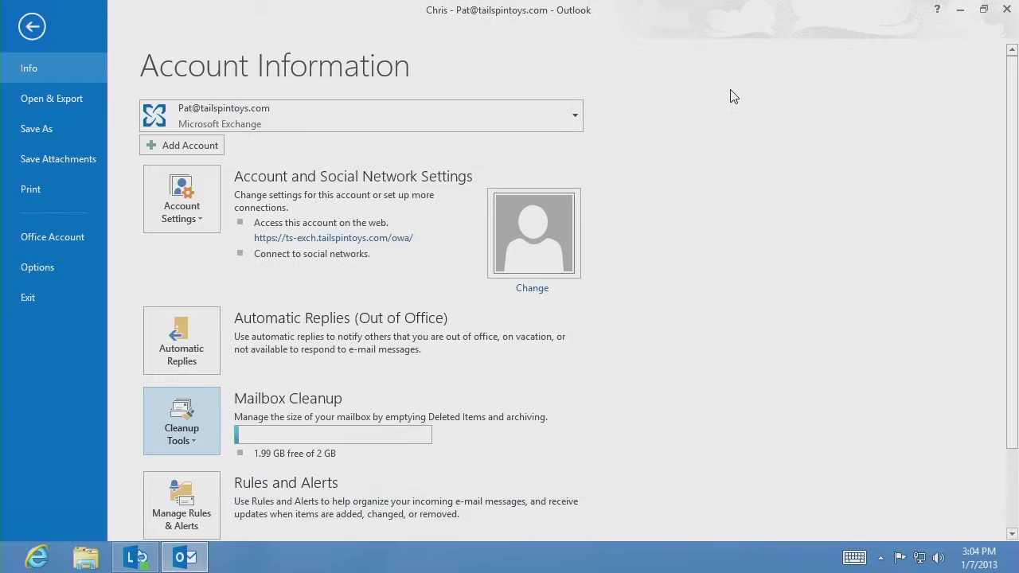
Return to the mail view and open the AutoArchive settings of the Inbox's subfolder
left_click(34, 27)
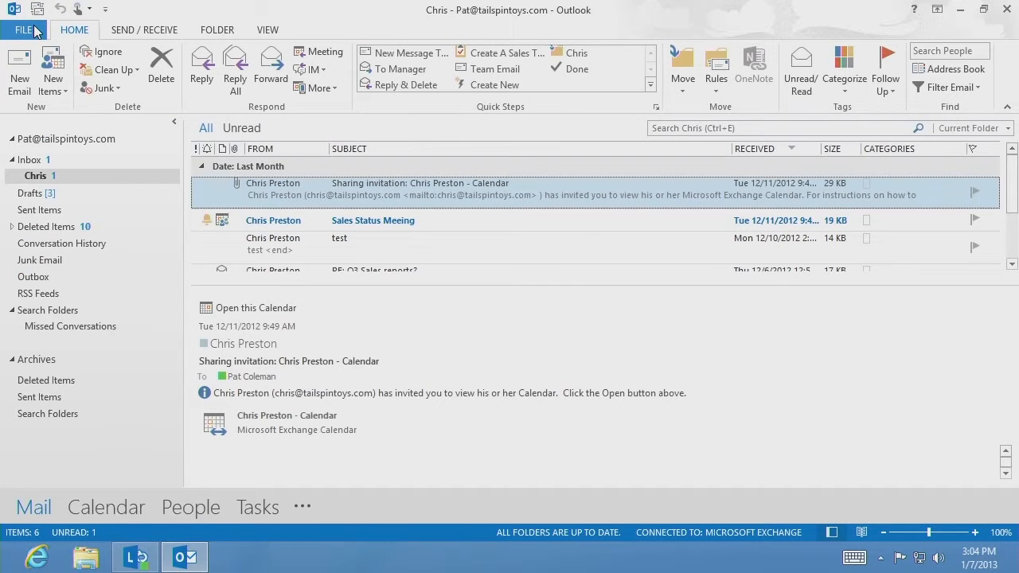
left_click(44, 180)
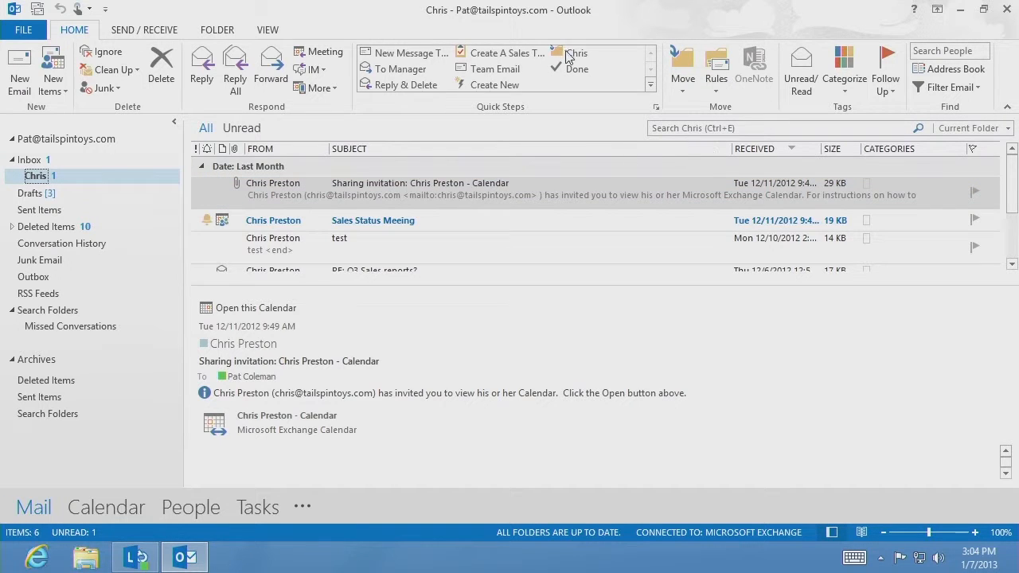
left_click(222, 32)
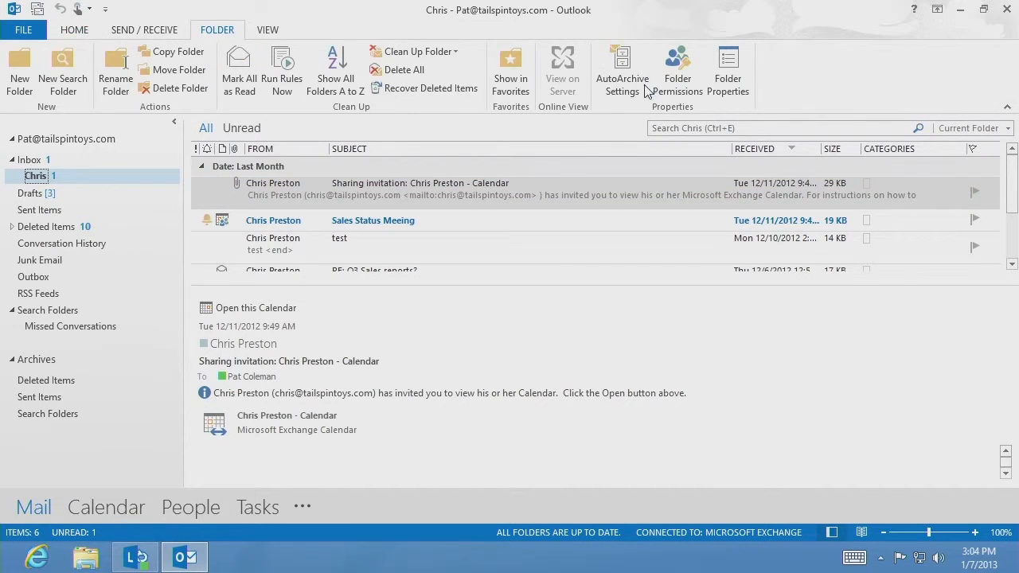
left_click(623, 75)
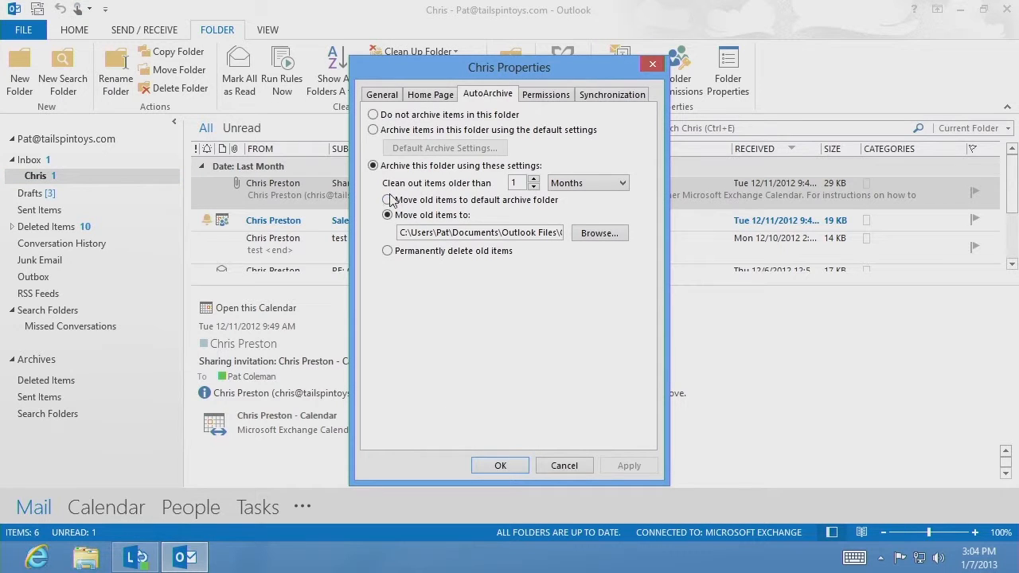
Archive the subfolder with its own settings, moving old items to the data file named after it in Outlook Files
left_click(373, 114)
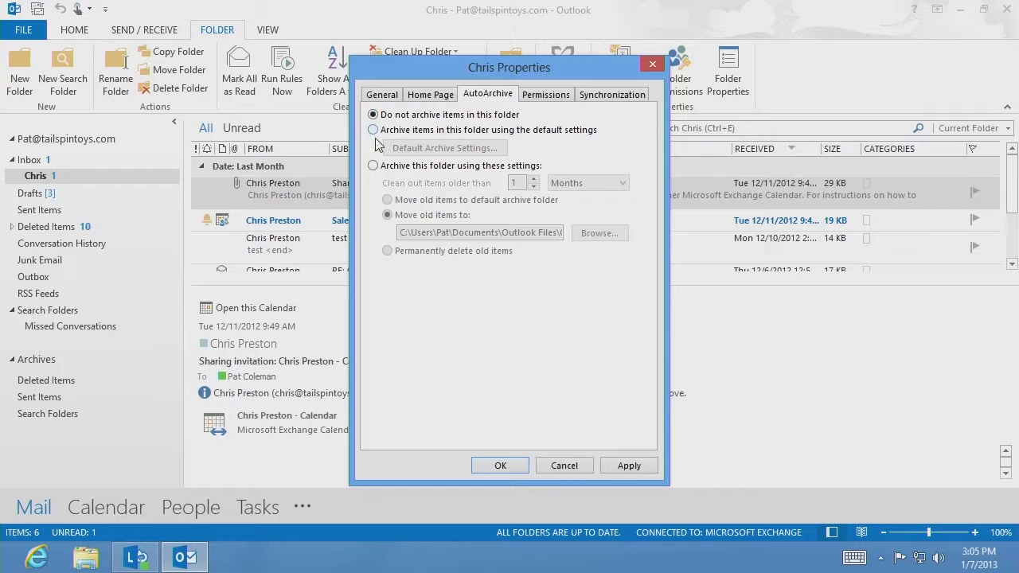
left_click(373, 166)
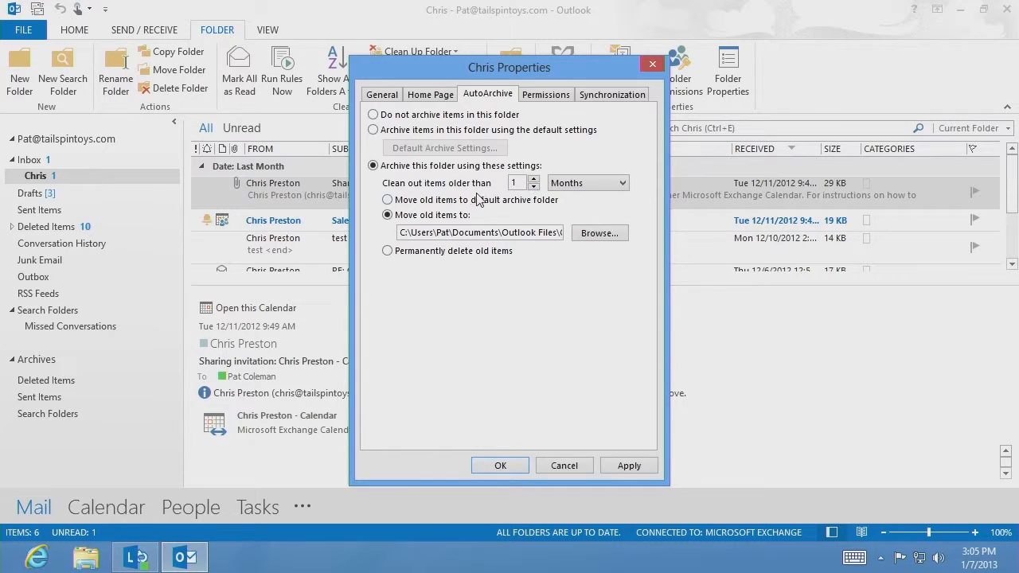
left_click(388, 201)
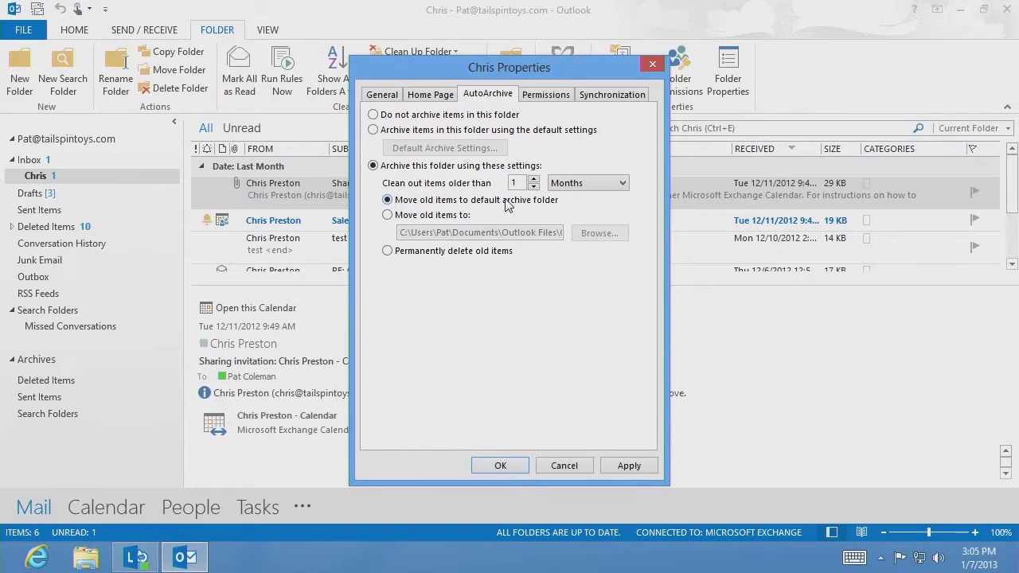
left_click(388, 215)
left_click(605, 236)
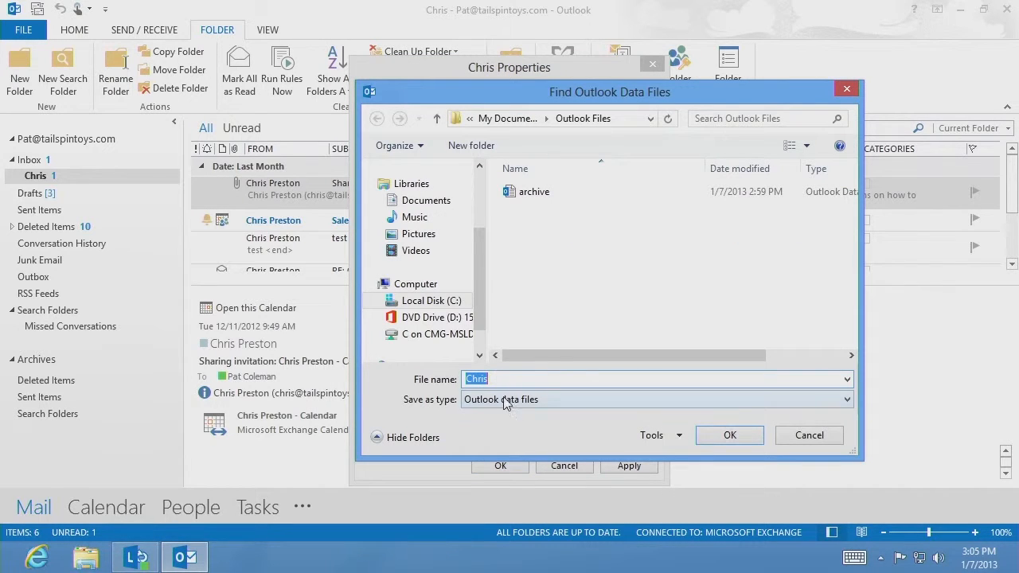
left_click(740, 434)
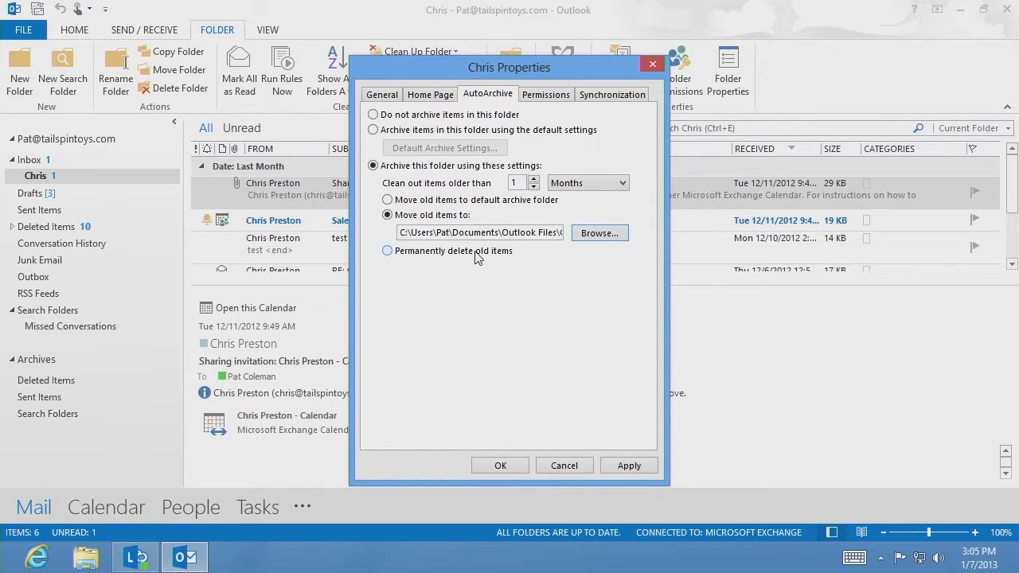
left_click(500, 466)
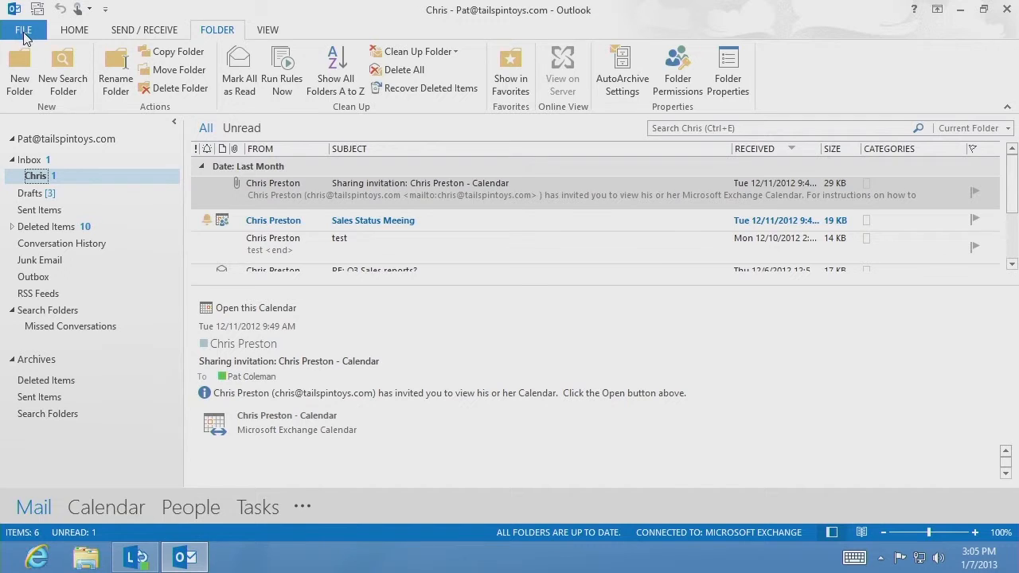
Run a manual archive of all folders according to their AutoArchive settings and return to the mail view
left_click(24, 36)
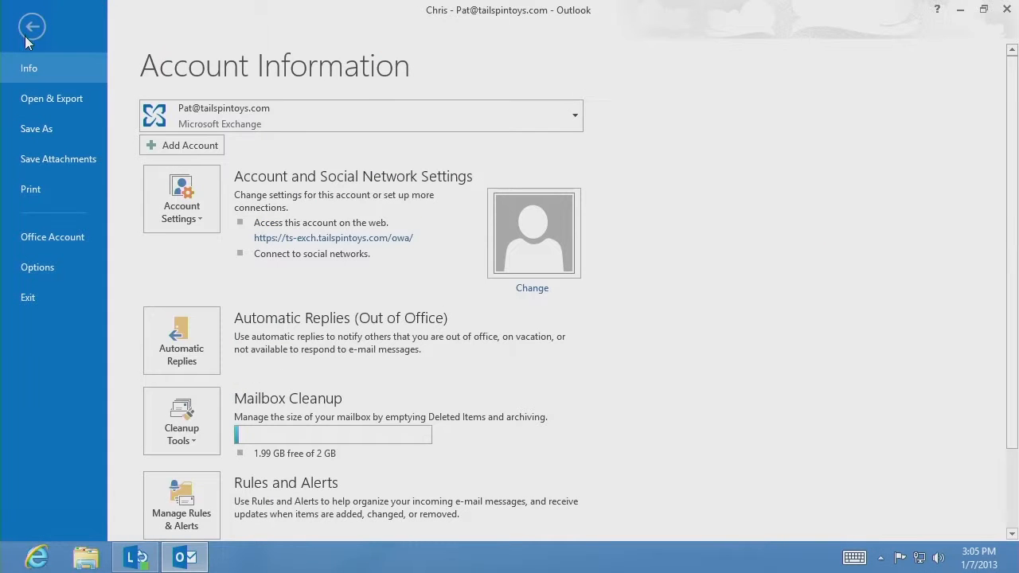
left_click(173, 437)
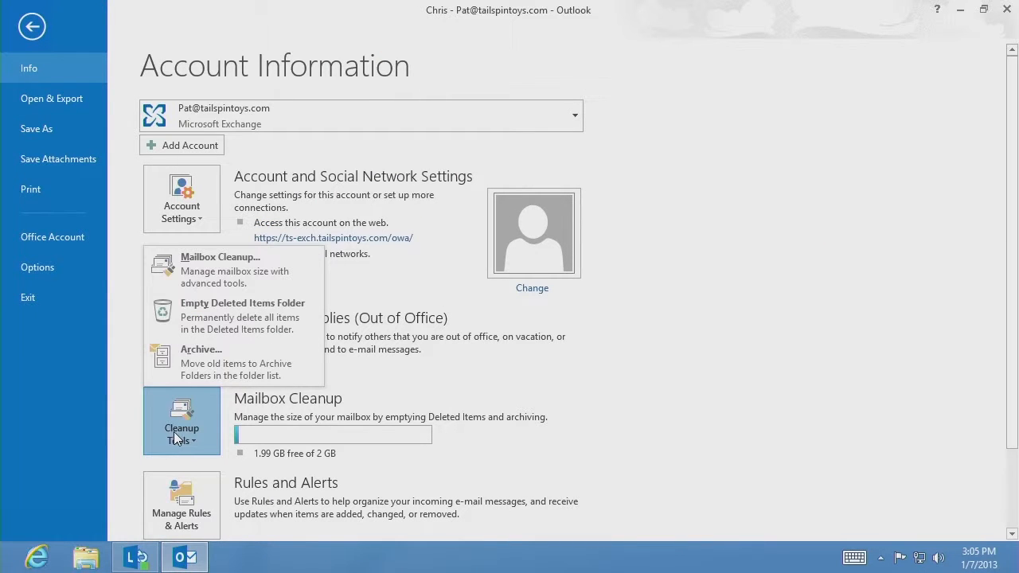
left_click(221, 372)
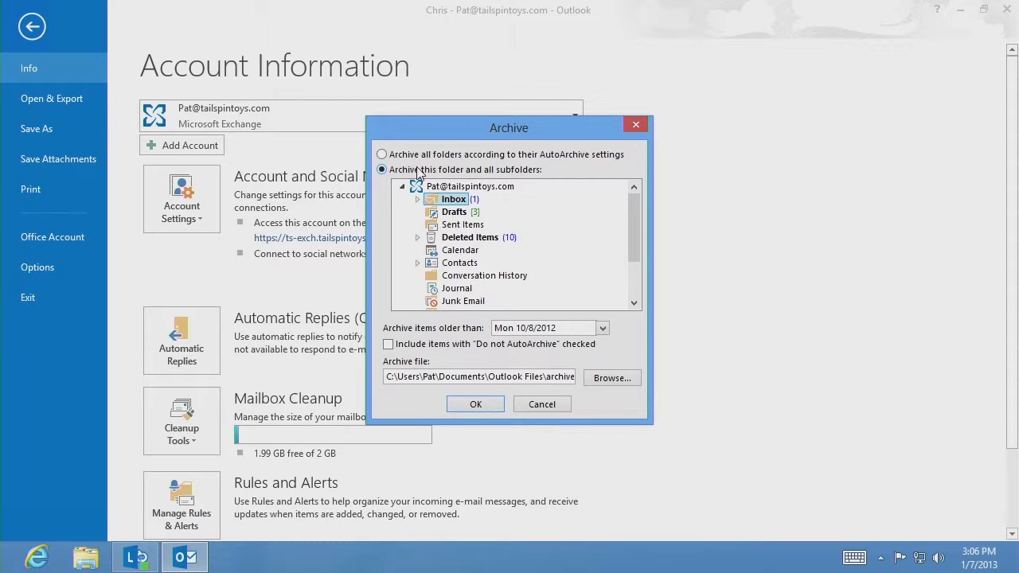
left_click(382, 155)
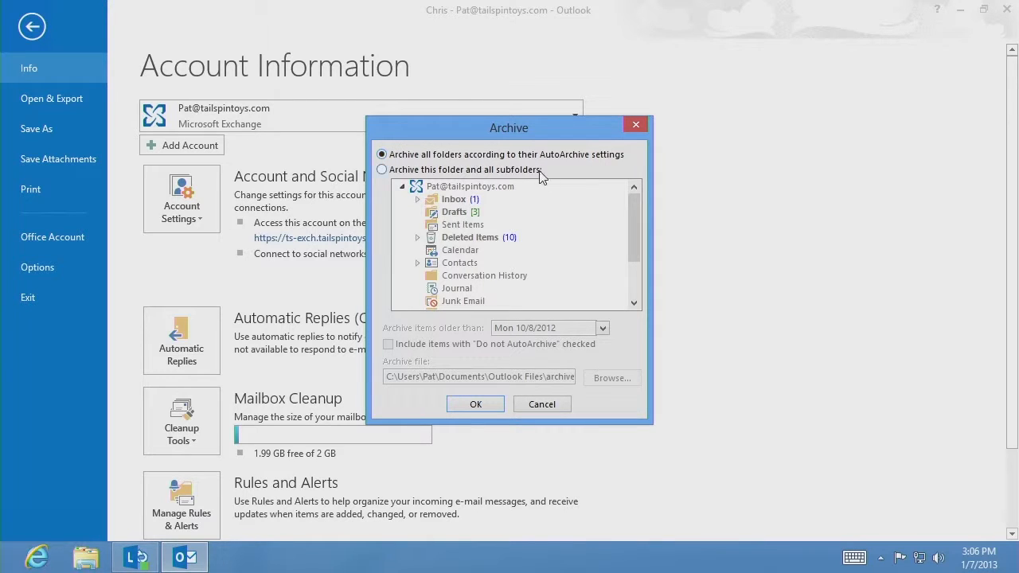
left_click(476, 405)
left_click(33, 29)
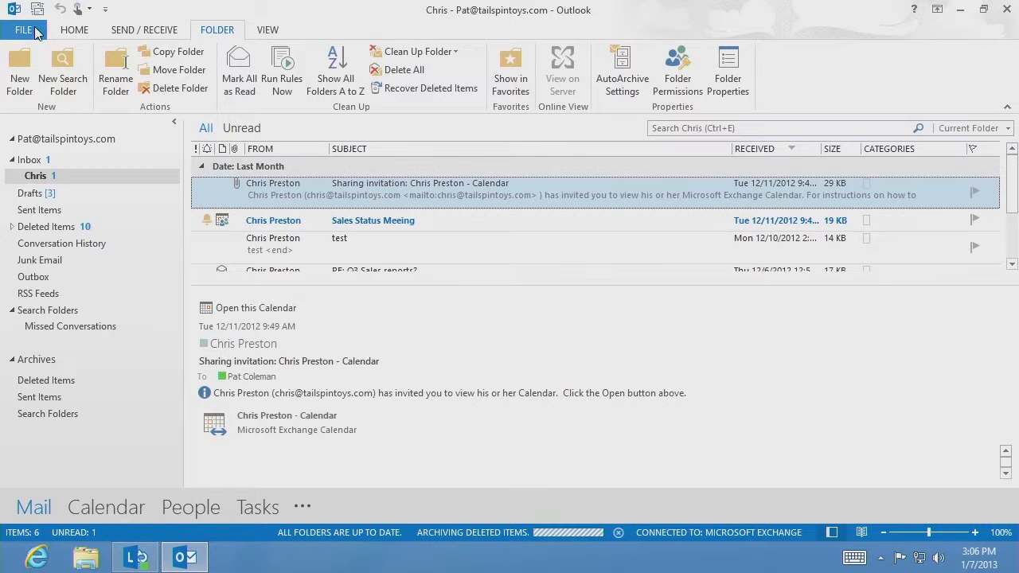
Review the messages in the Inbox's subfolder and switch to the Inbox
left_click(53, 174)
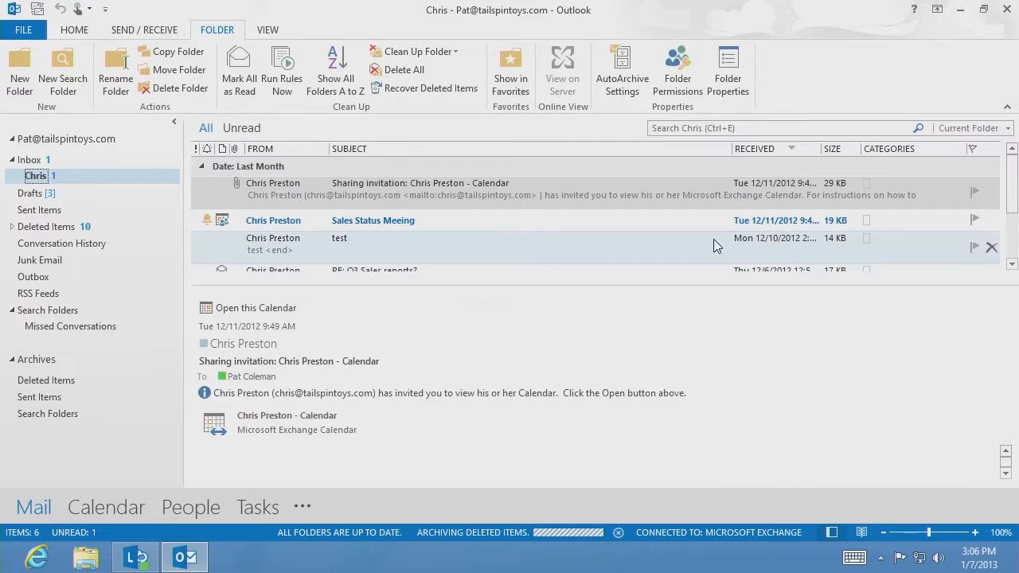
left_click_drag(1013, 184, 1014, 236)
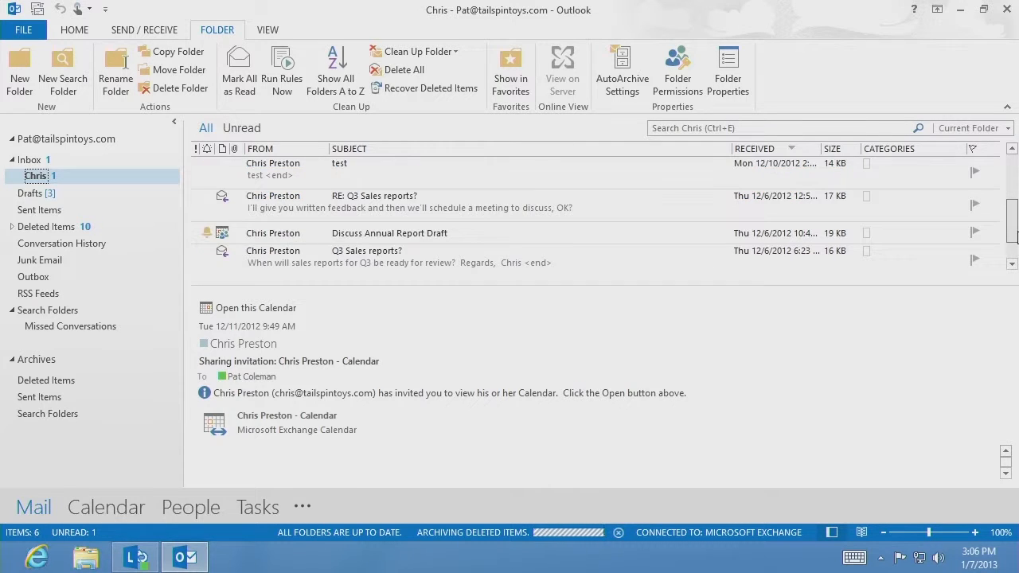
key("ctrl+shift+i")
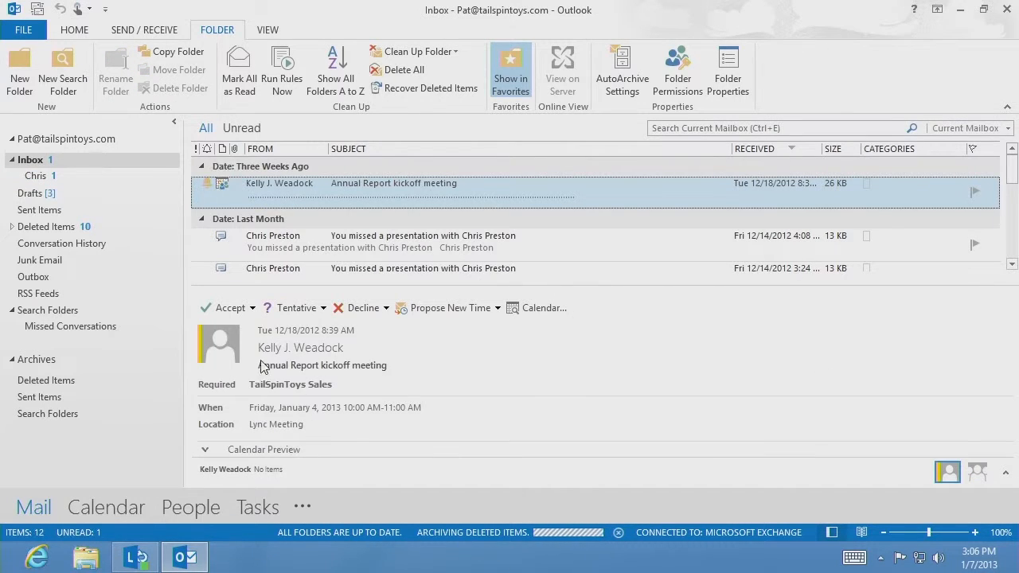
Expand both Archives data files and the archived Inbox, and view the archived subfolder's messages
left_click(13, 360)
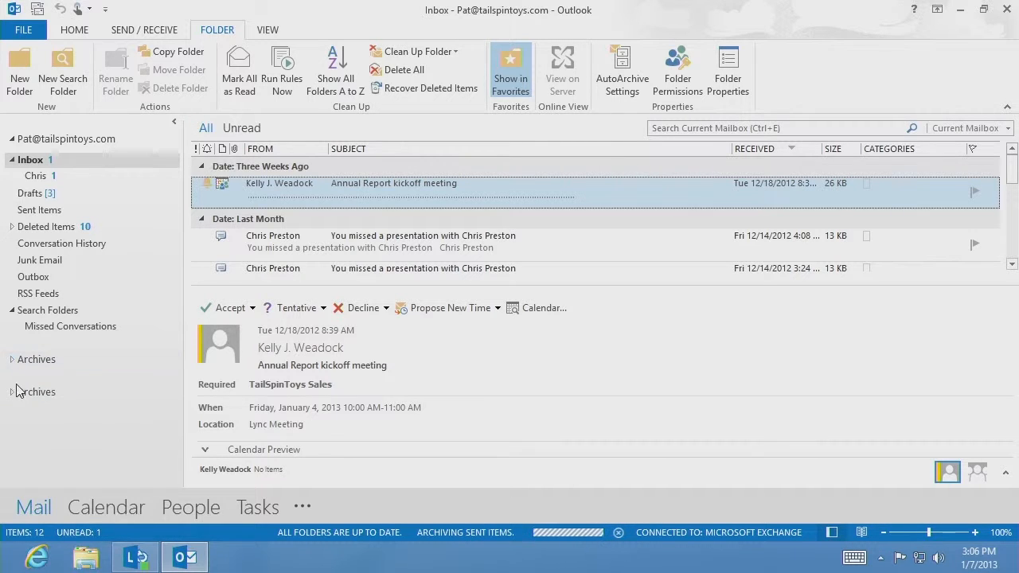
left_click(12, 392)
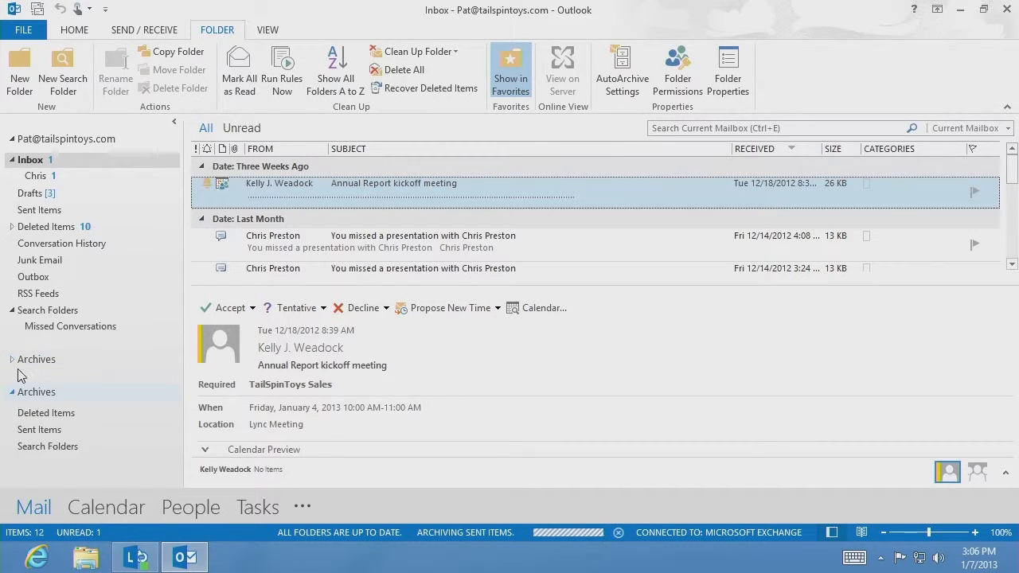
left_click(12, 360)
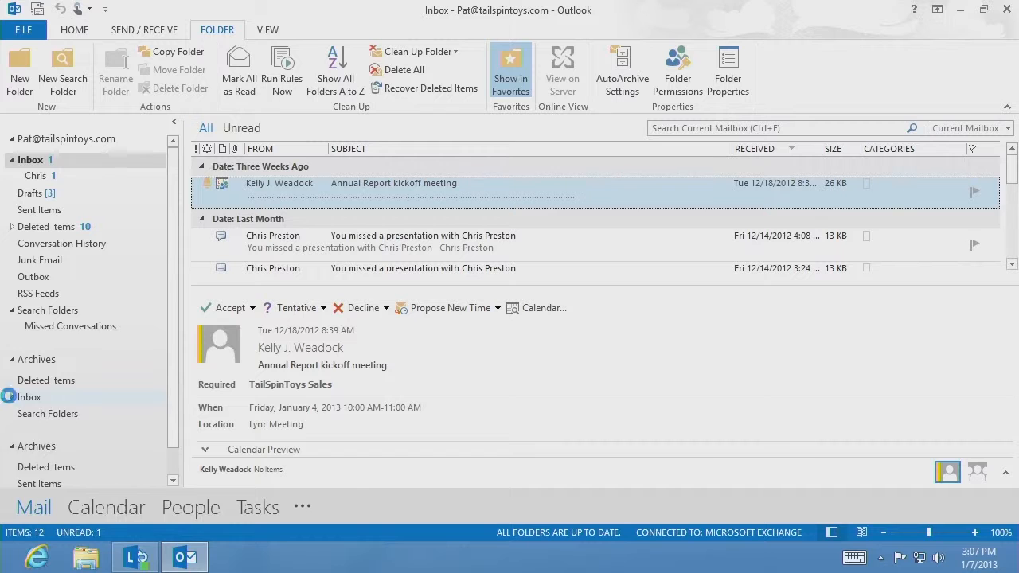
left_click(12, 398)
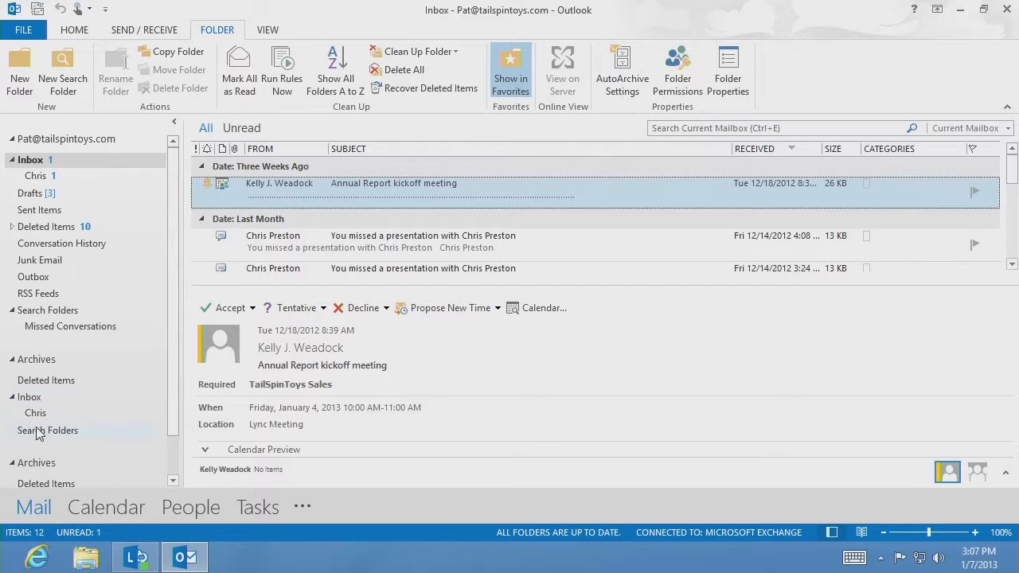
left_click(36, 413)
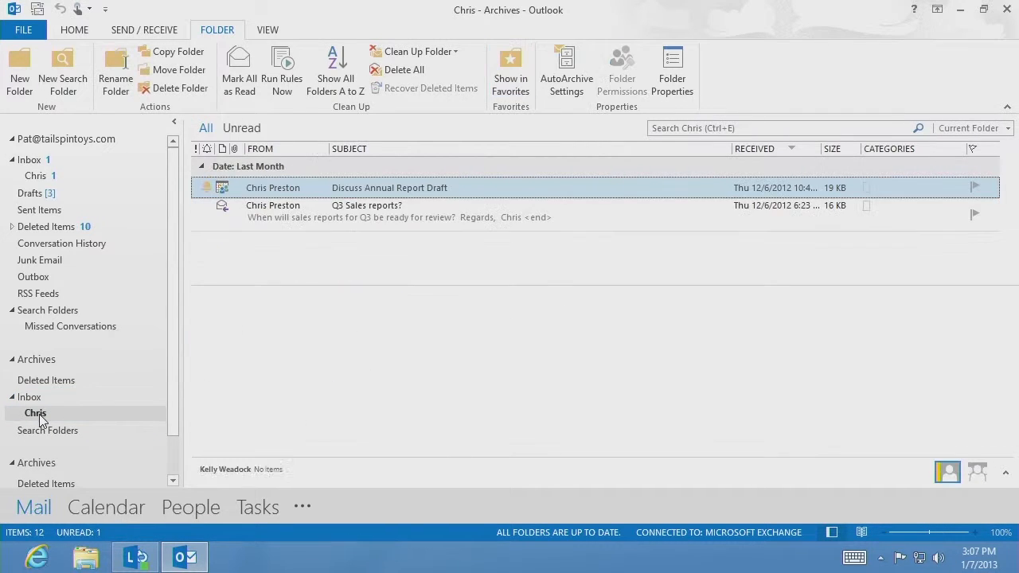